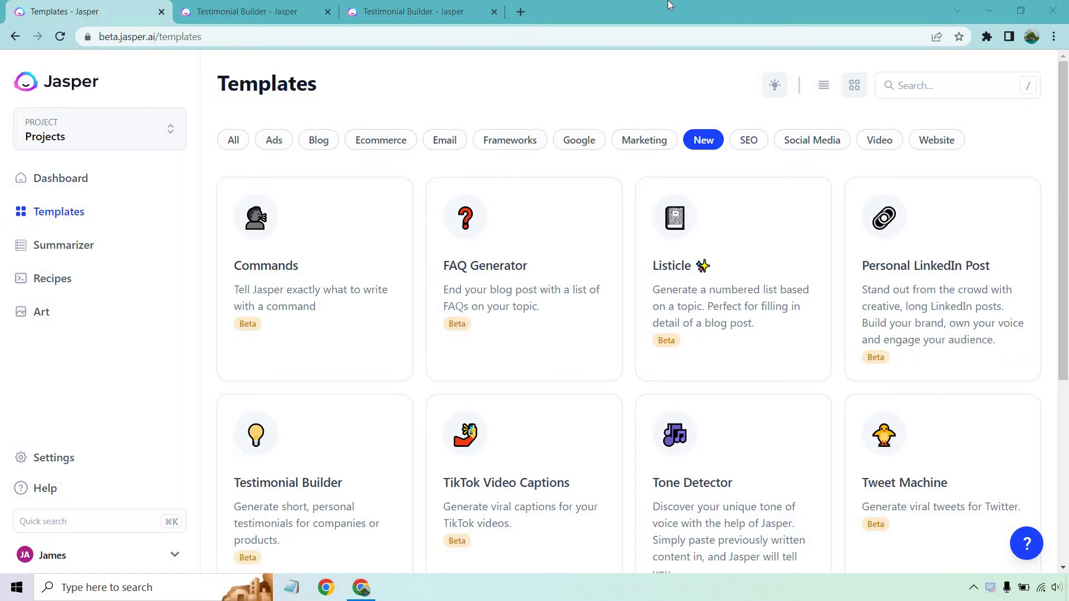
Step: Review the filled-in Jasper.ai form (celebratory, 1st person, 5/5 stars) and generate testimonials
{"action": "left_click", "coordinate": [300, 6]}
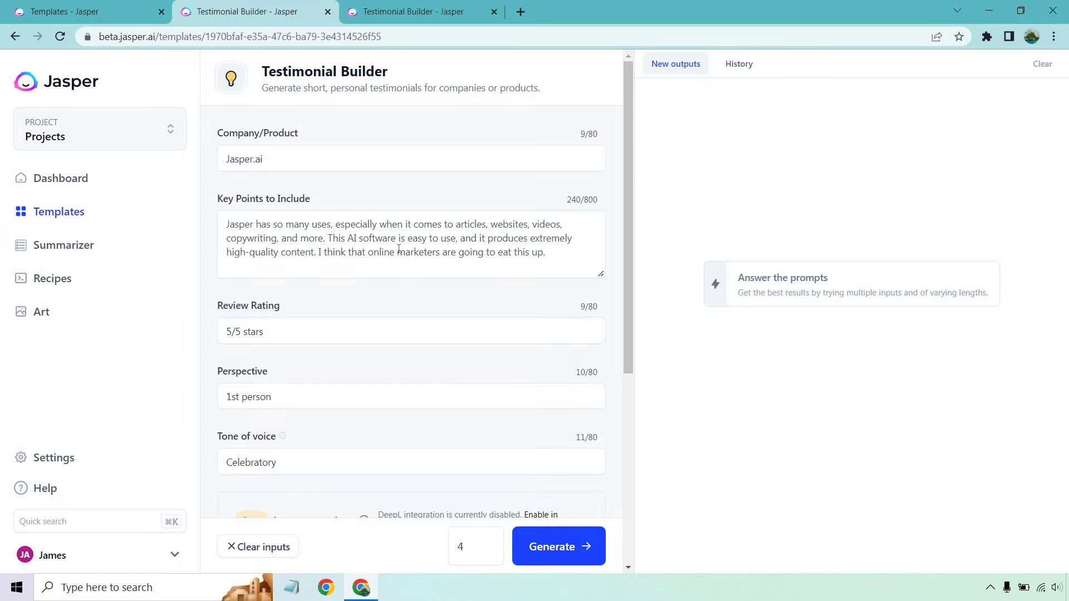
{"action": "scroll", "coordinate": [399, 245], "scroll_direction": "down", "scroll_amount": 1}
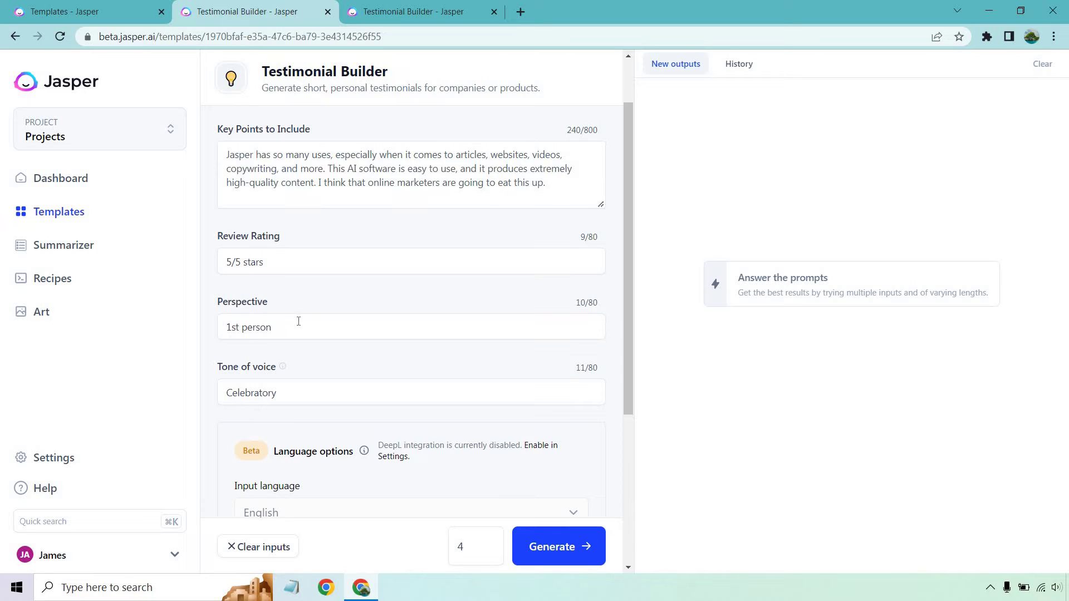
{"action": "scroll", "coordinate": [353, 273], "scroll_direction": "down", "scroll_amount": 4}
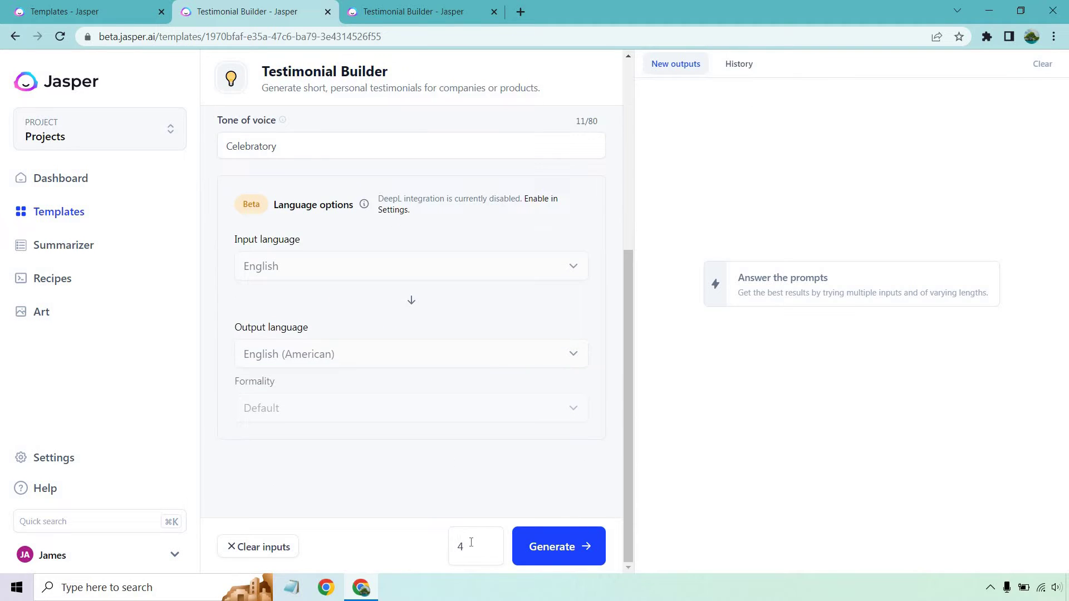
{"action": "scroll", "coordinate": [442, 363], "scroll_direction": "up", "scroll_amount": 5}
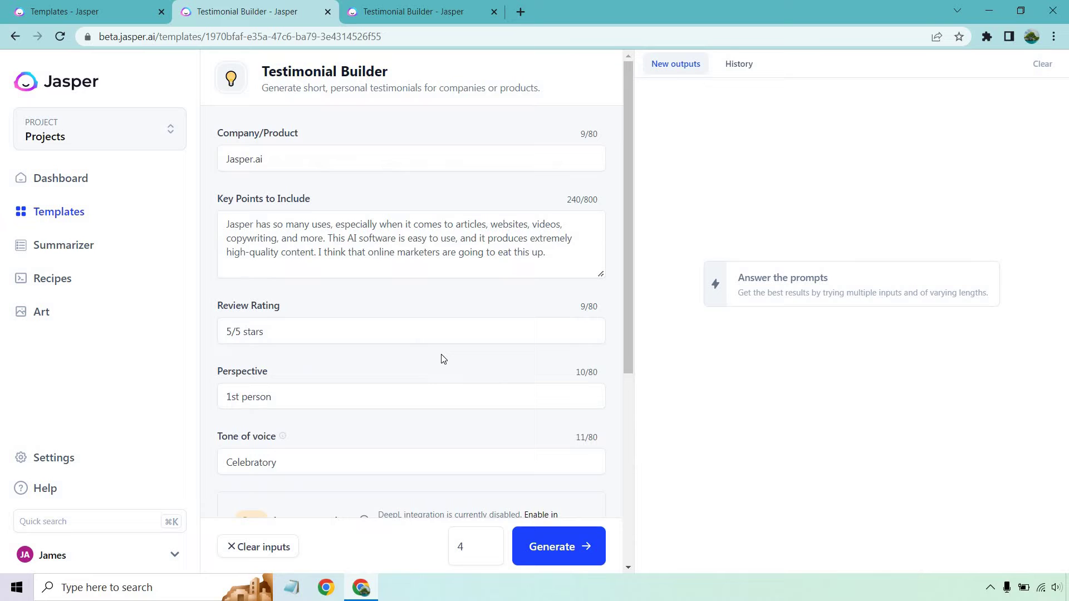
{"action": "left_click", "coordinate": [555, 544]}
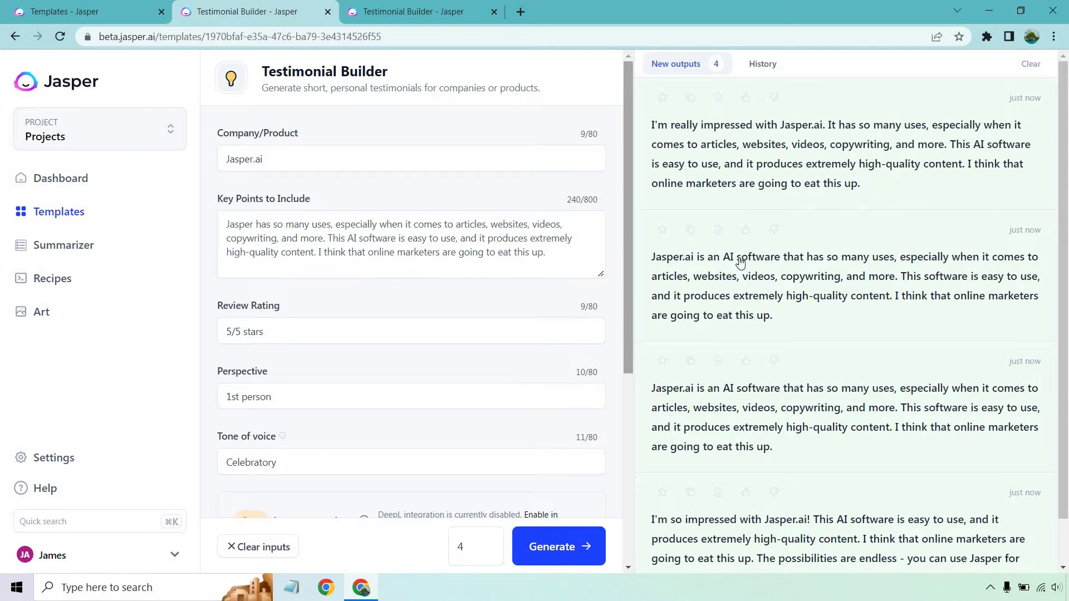
Step: Scroll through the four generated Jasper.ai testimonials in the outputs panel
{"action": "scroll", "coordinate": [741, 262], "scroll_direction": "down", "scroll_amount": 1}
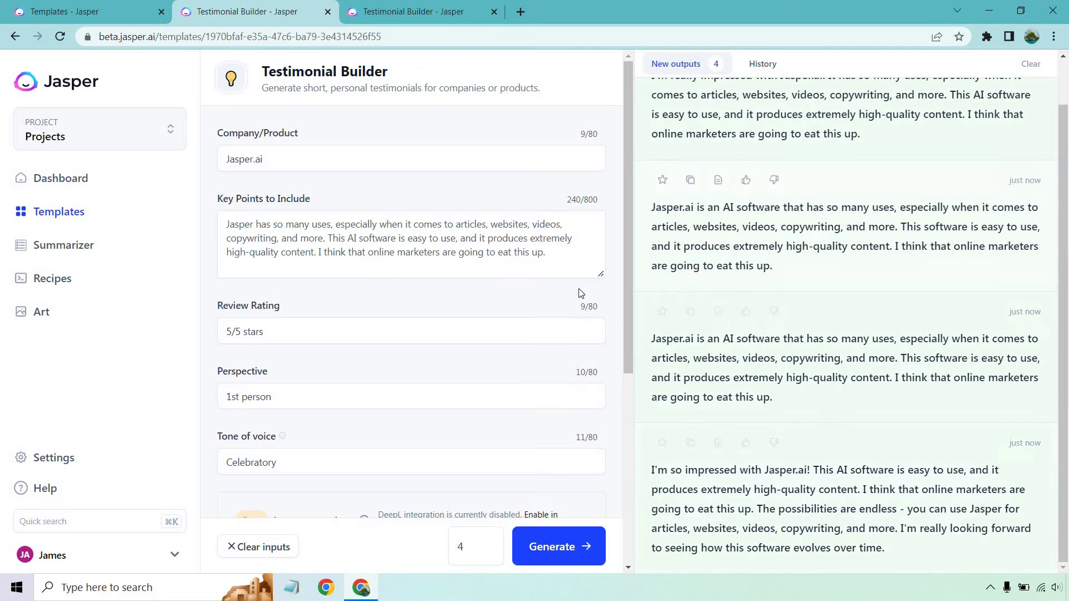
Step: Replace the Key Points paragraph with the five bullets, starting with easy to use and quick blog posts
{"action": "left_click_drag", "start_coordinate": [565, 252], "coordinate": [199, 230]}
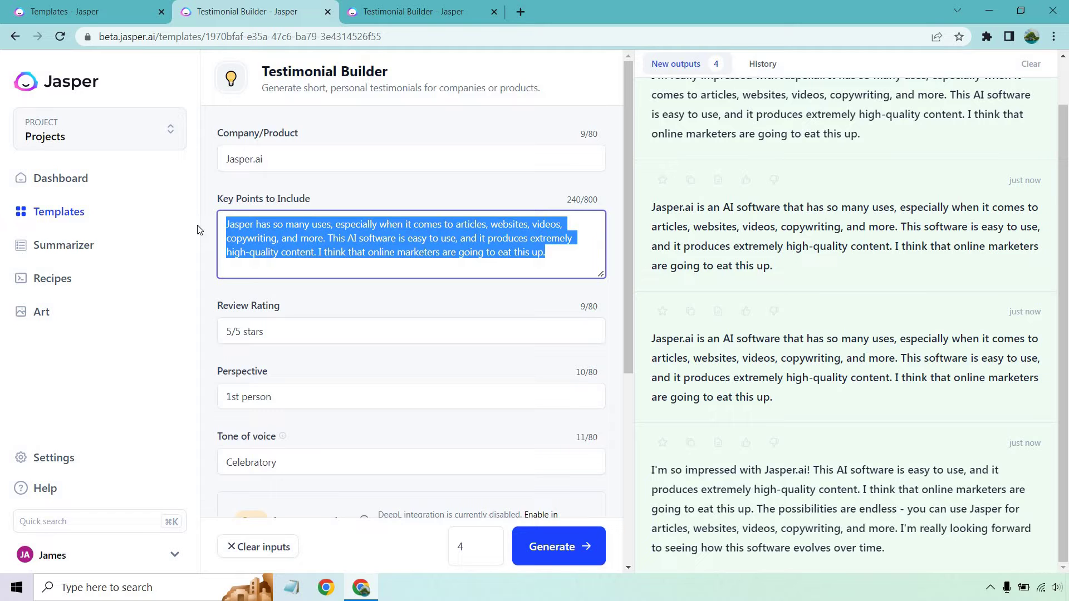
{"action": "scroll", "coordinate": [845, 225], "scroll_direction": "up", "scroll_amount": 1}
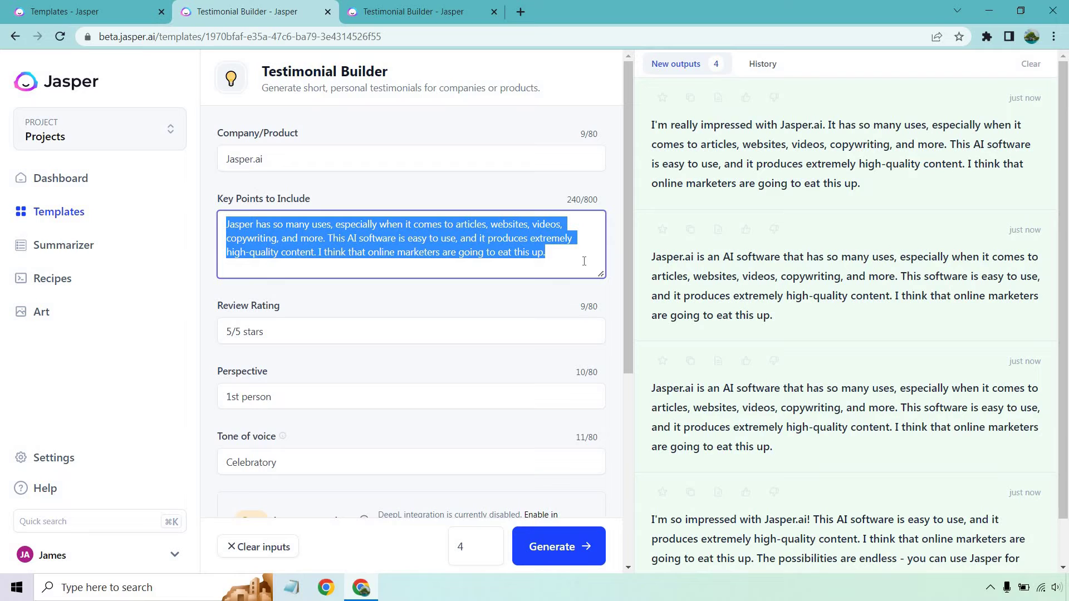
{"action": "type", "text": "-Easy to use -You can quickly write blog posts -Helpful for online marketers -Useful for email marketing -You don't need to outsource articles"}
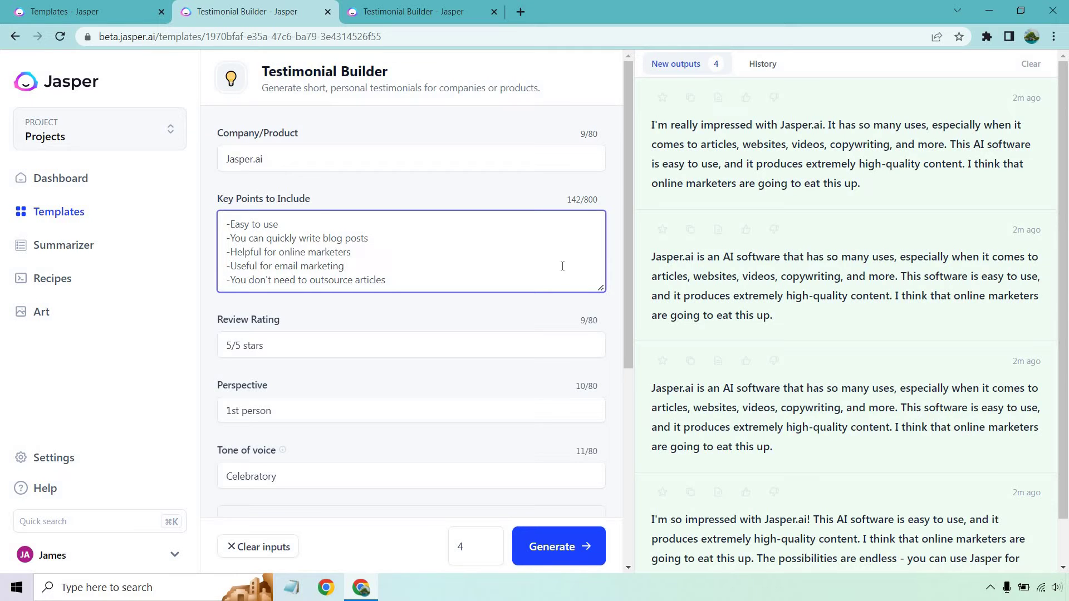
Step: Clear the old outputs, then generate and review four new bullet-based Jasper.ai testimonials
{"action": "left_click", "coordinate": [1030, 65]}
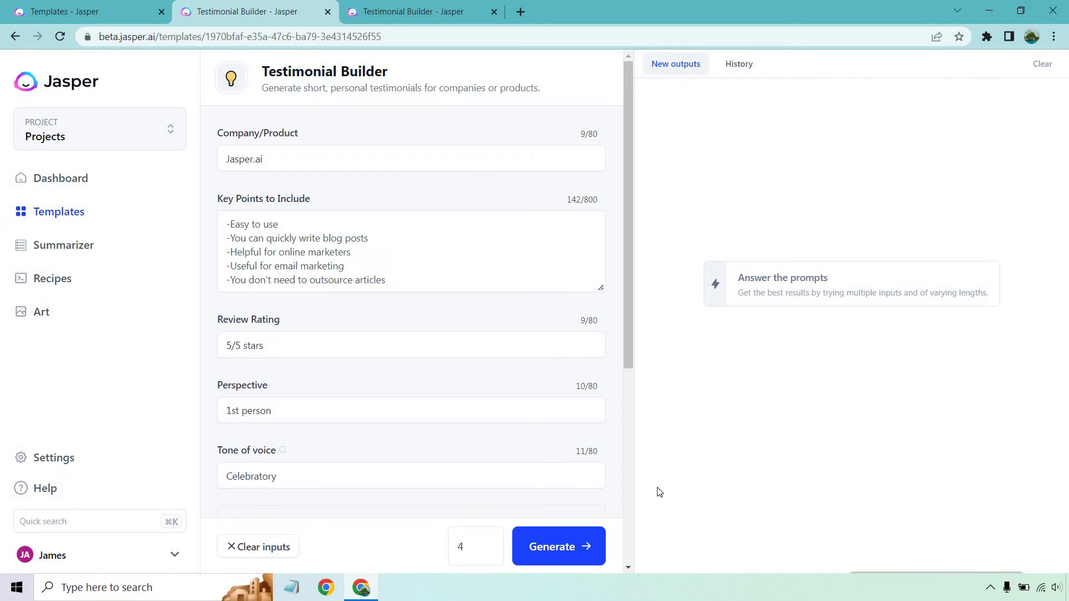
{"action": "left_click", "coordinate": [577, 542]}
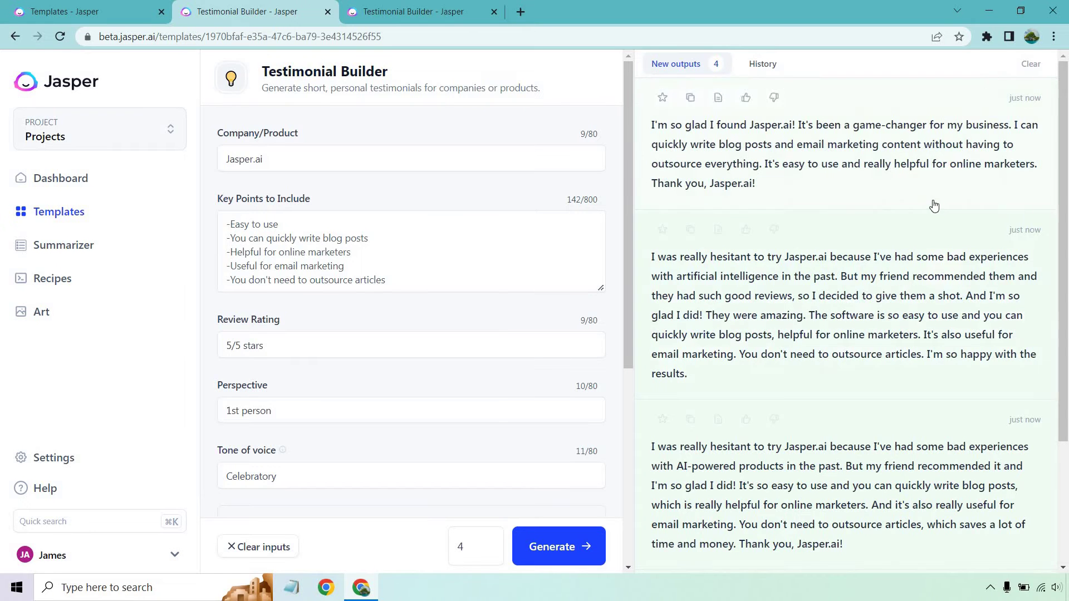
{"action": "scroll", "coordinate": [931, 206], "scroll_direction": "down", "scroll_amount": 3}
{"action": "scroll", "coordinate": [932, 213], "scroll_direction": "up", "scroll_amount": 3}
{"action": "scroll", "coordinate": [800, 323], "scroll_direction": "down", "scroll_amount": 3}
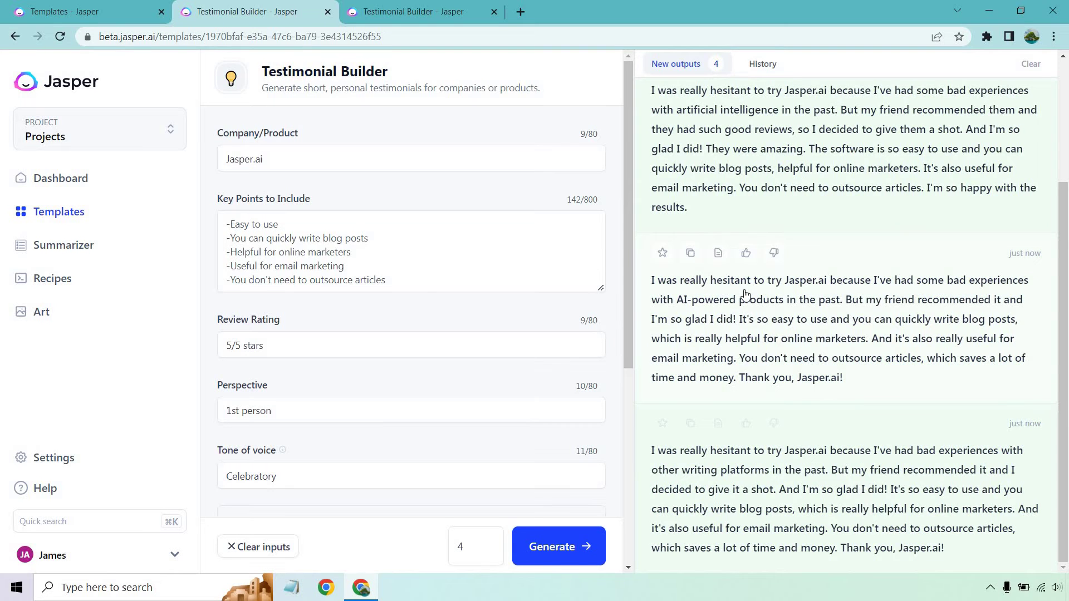
{"action": "scroll", "coordinate": [747, 293], "scroll_direction": "up", "scroll_amount": 3}
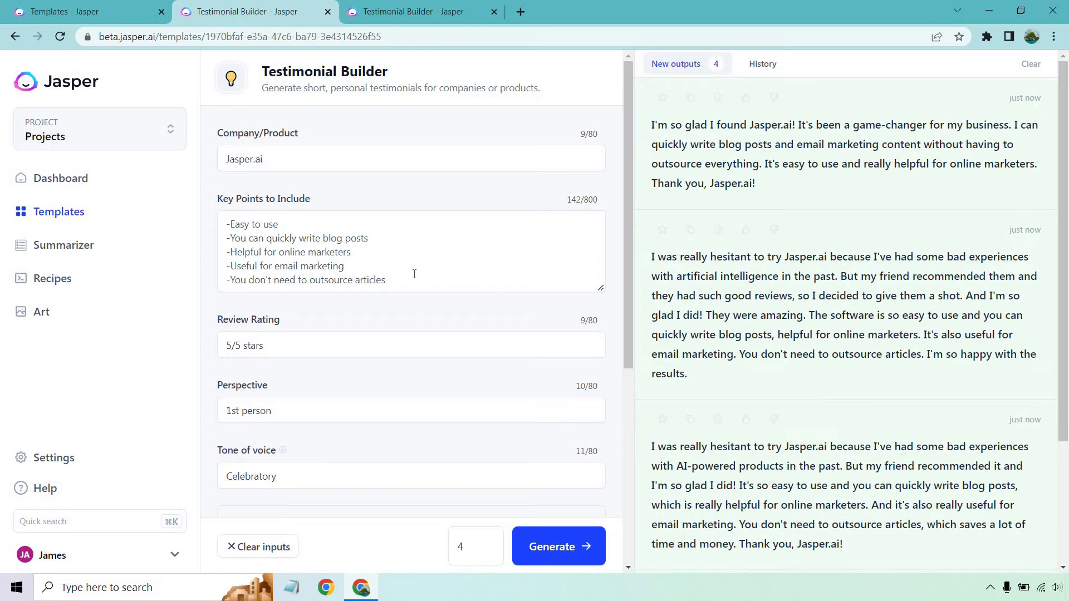
Step: Switch to the ClickFunnels form and paste five bulleted key points, starting with quickly create landing pages
{"action": "left_click", "coordinate": [445, 8]}
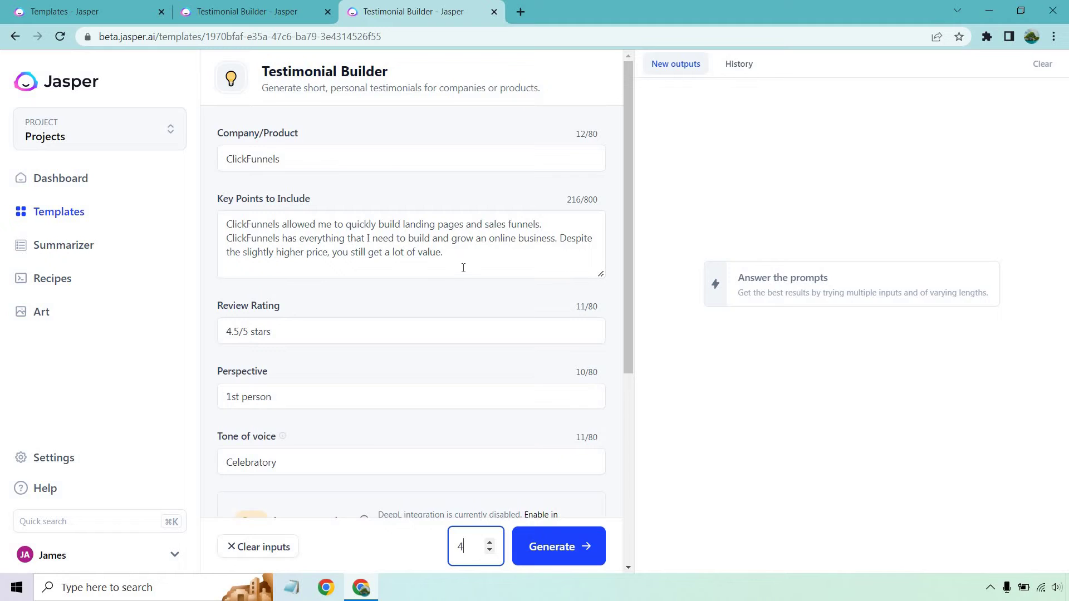
{"action": "left_click", "coordinate": [457, 248]}
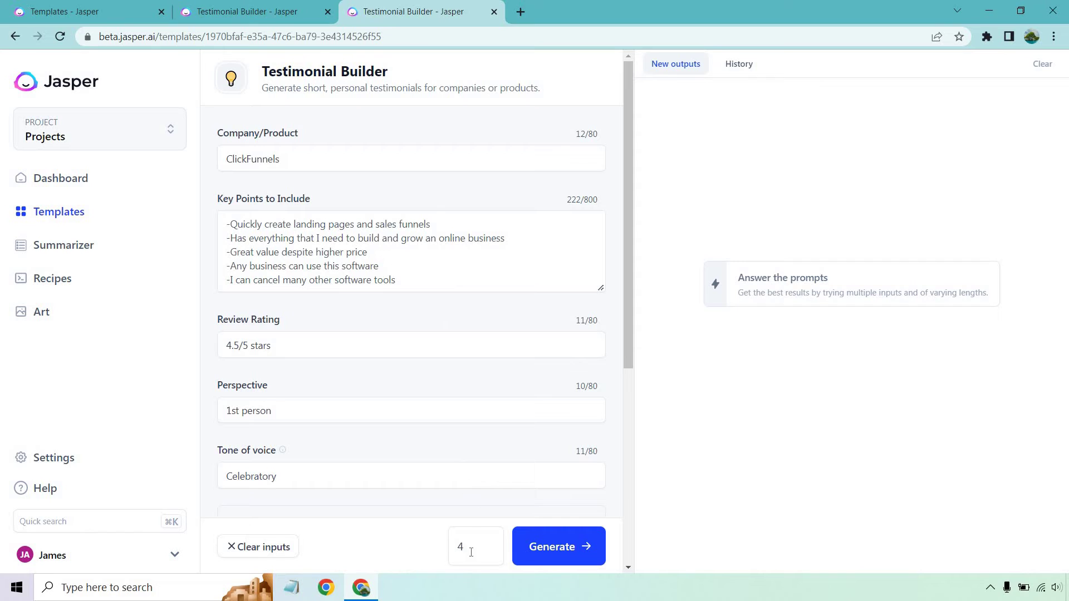
Step: Set the output count to 3 and generate the ClickFunnels testimonials
{"action": "left_click", "coordinate": [490, 550]}
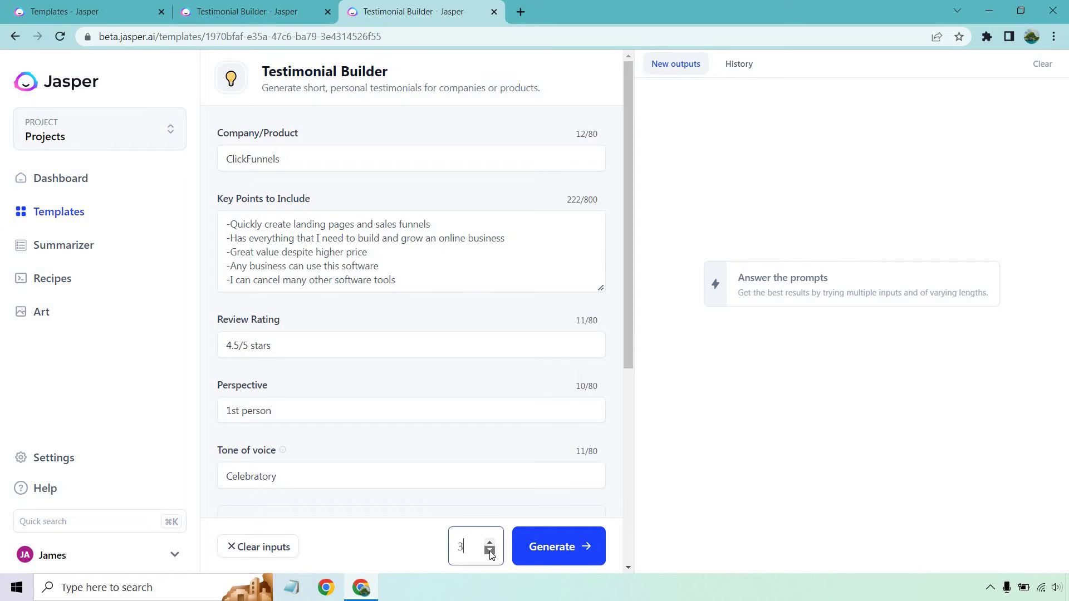
{"action": "left_click", "coordinate": [620, 306]}
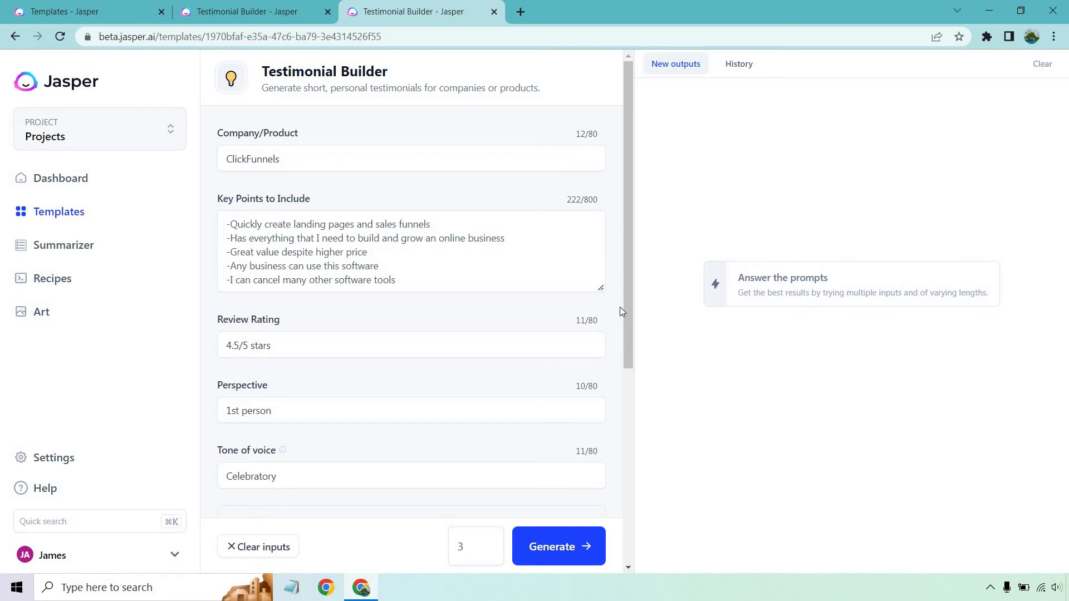
{"action": "left_click", "coordinate": [581, 544]}
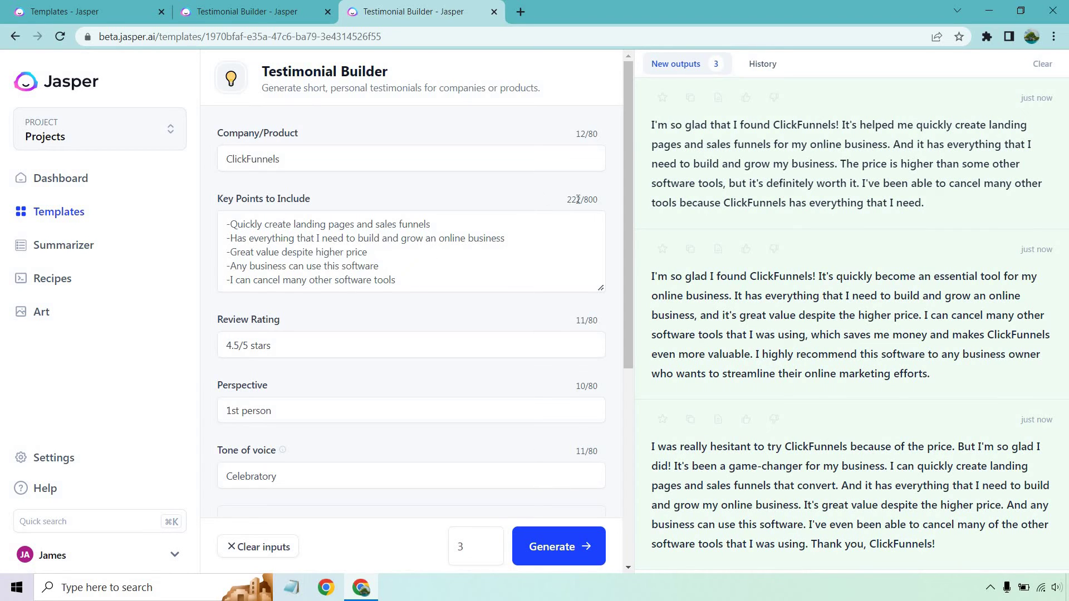
{"action": "left_click_drag", "start_coordinate": [577, 200], "coordinate": [572, 199]}
{"action": "left_click", "coordinate": [414, 279]}
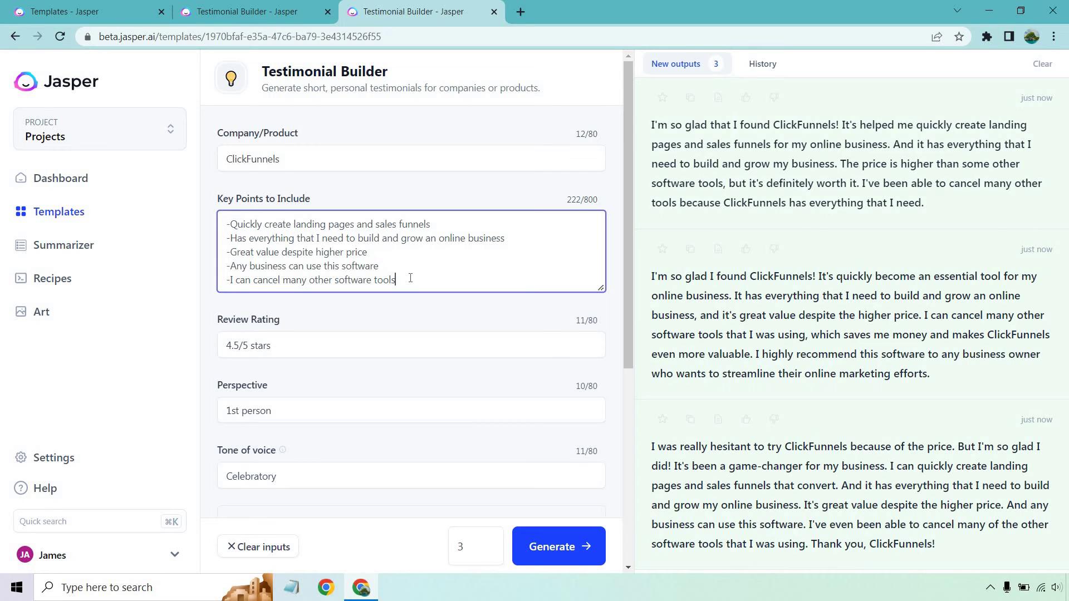
{"action": "left_click_drag", "start_coordinate": [410, 278], "coordinate": [221, 216]}
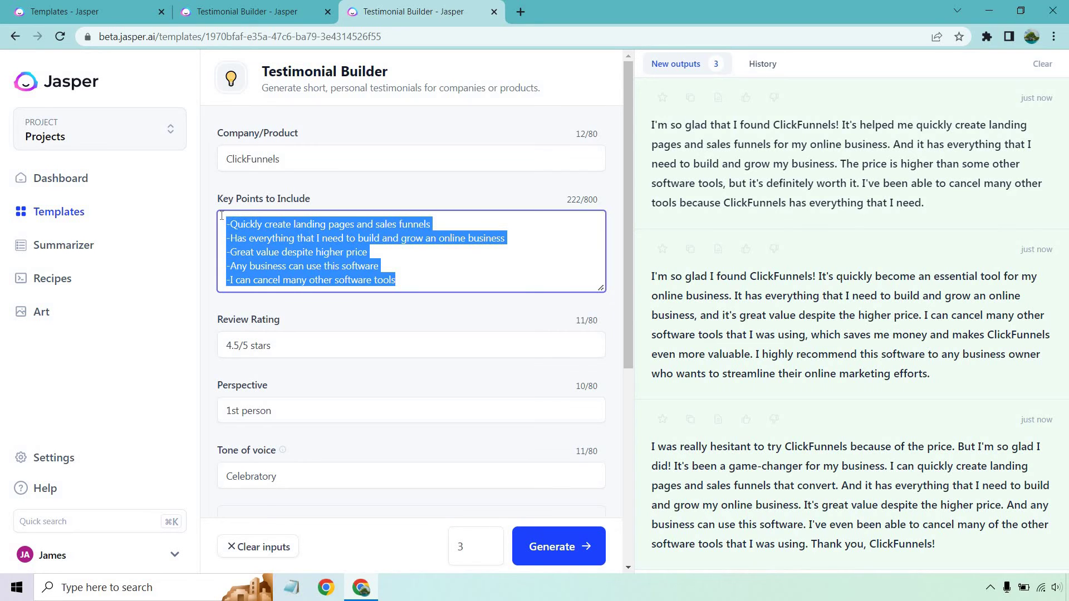
{"action": "left_click", "coordinate": [419, 275]}
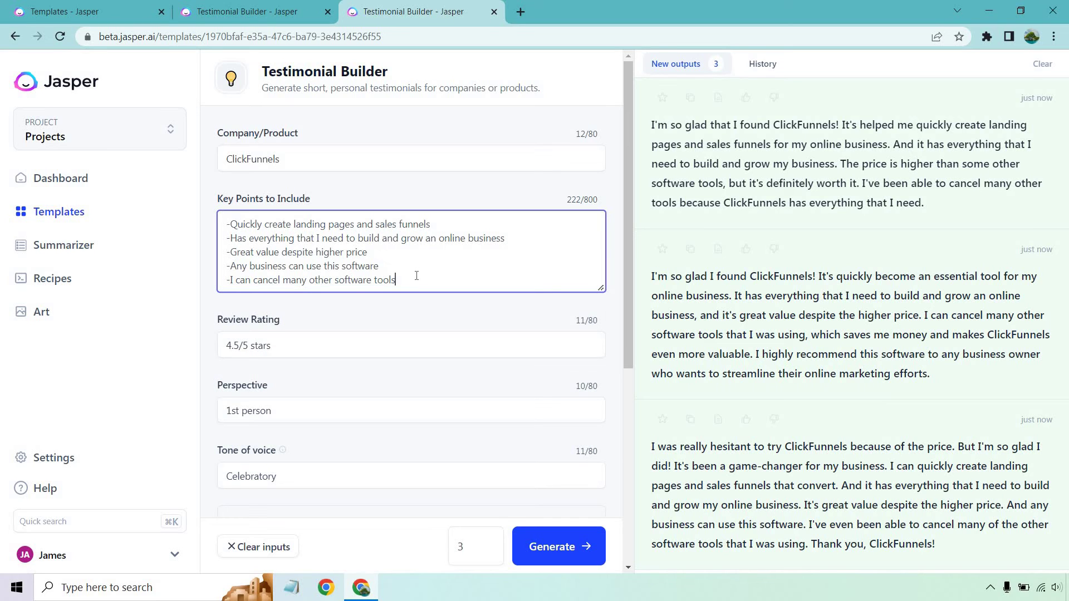
{"action": "left_click_drag", "start_coordinate": [396, 280], "coordinate": [320, 252]}
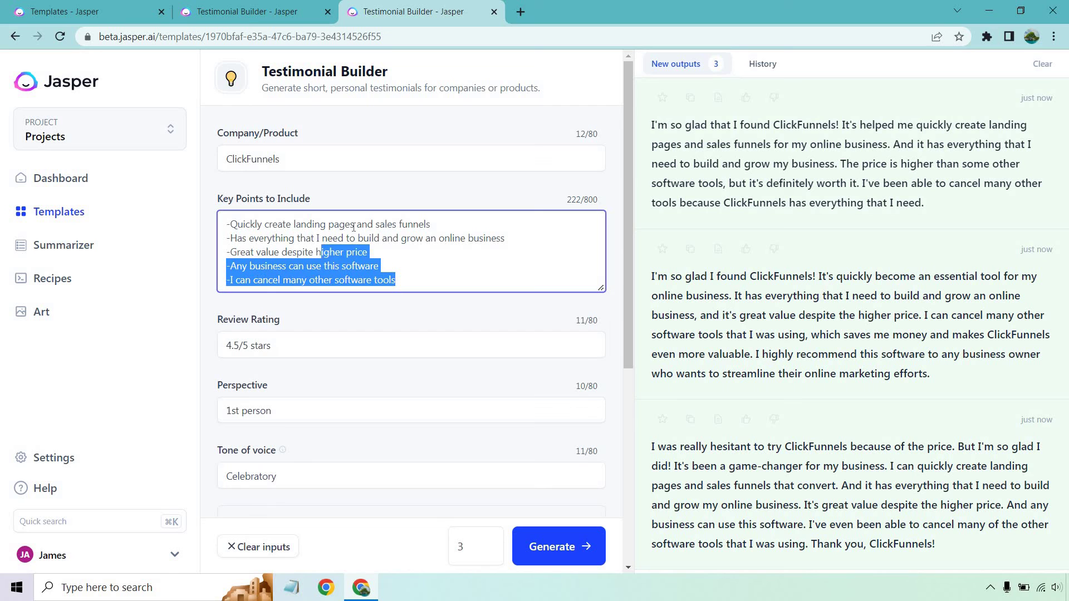
{"action": "left_click", "coordinate": [306, 238]}
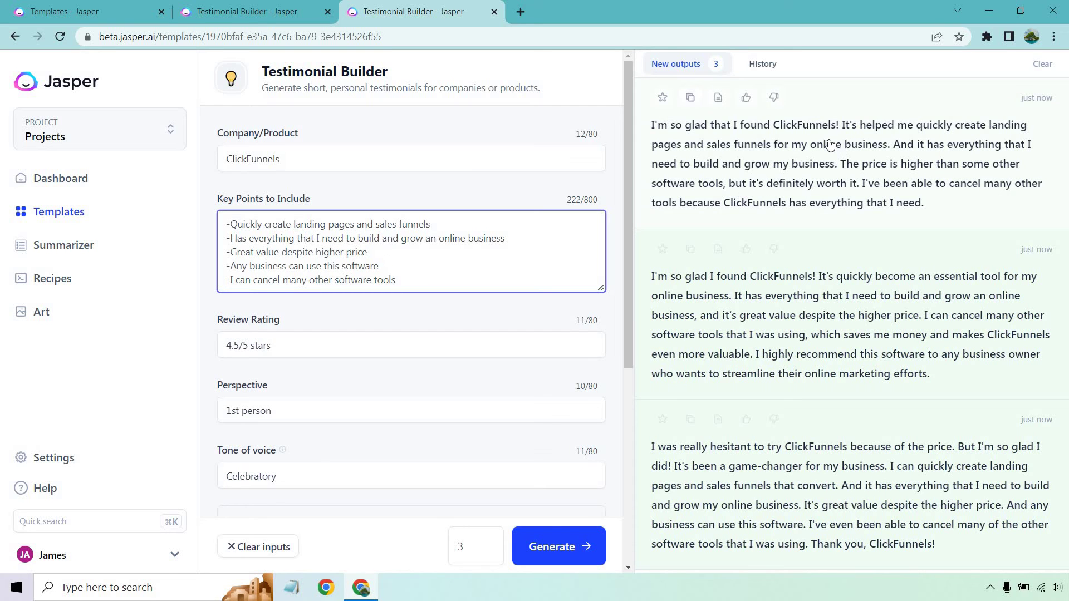
{"action": "left_click", "coordinate": [376, 247]}
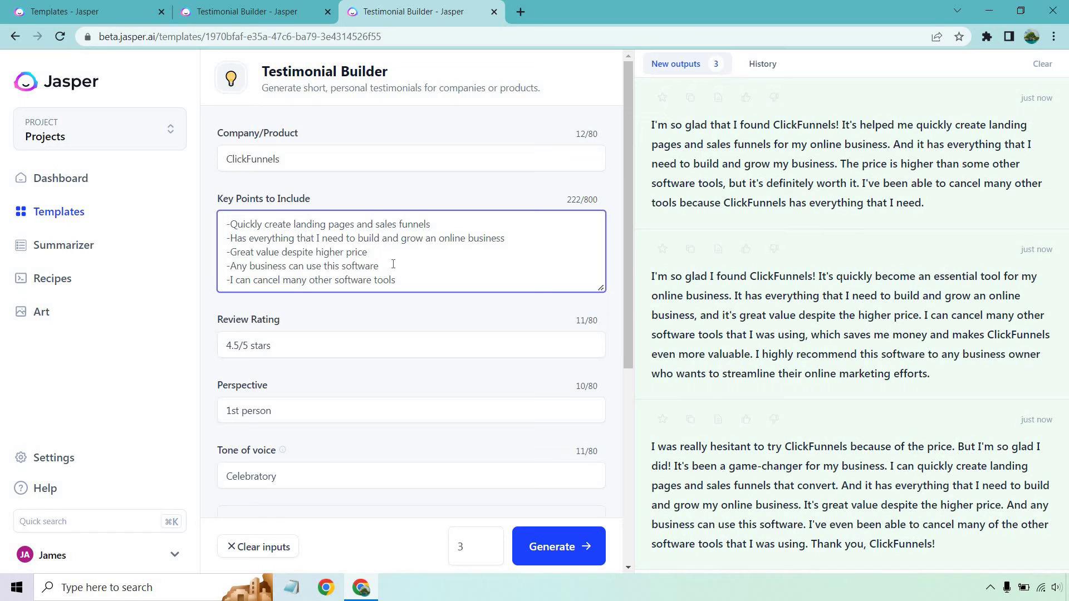
{"action": "left_click_drag", "start_coordinate": [399, 283], "coordinate": [278, 282]}
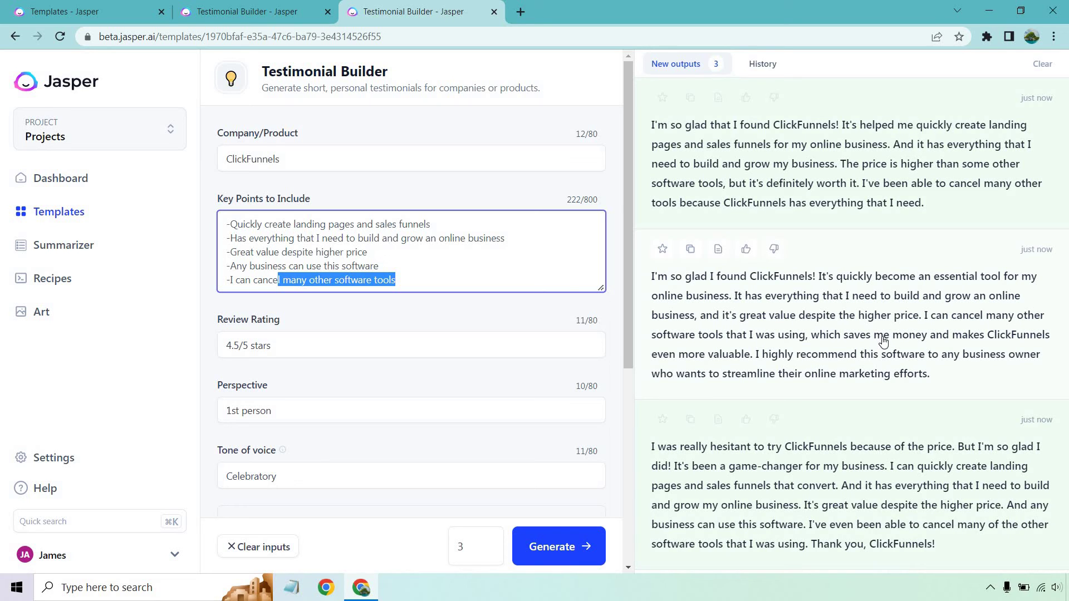
{"action": "left_click", "coordinate": [448, 280]}
{"action": "left_click", "coordinate": [458, 191]}
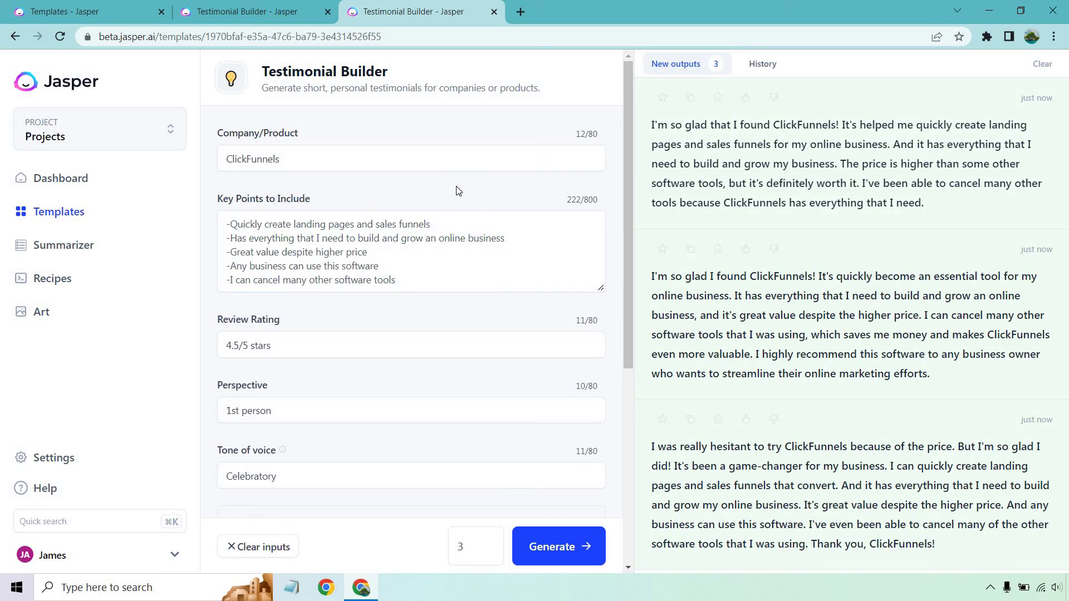